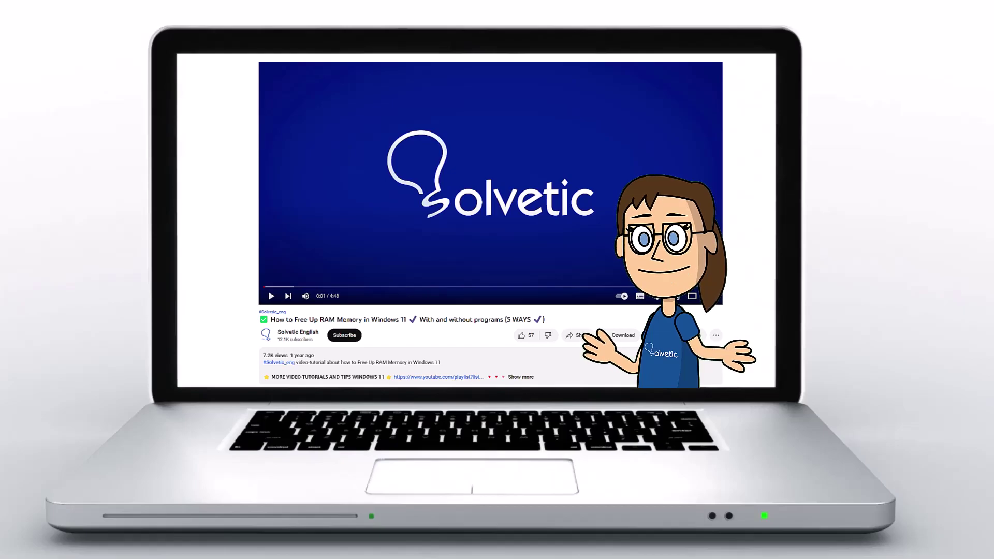
Expand the intro video's full description with 'Show more'
left_click(527, 377)
scroll(490, 224, "down", 1)
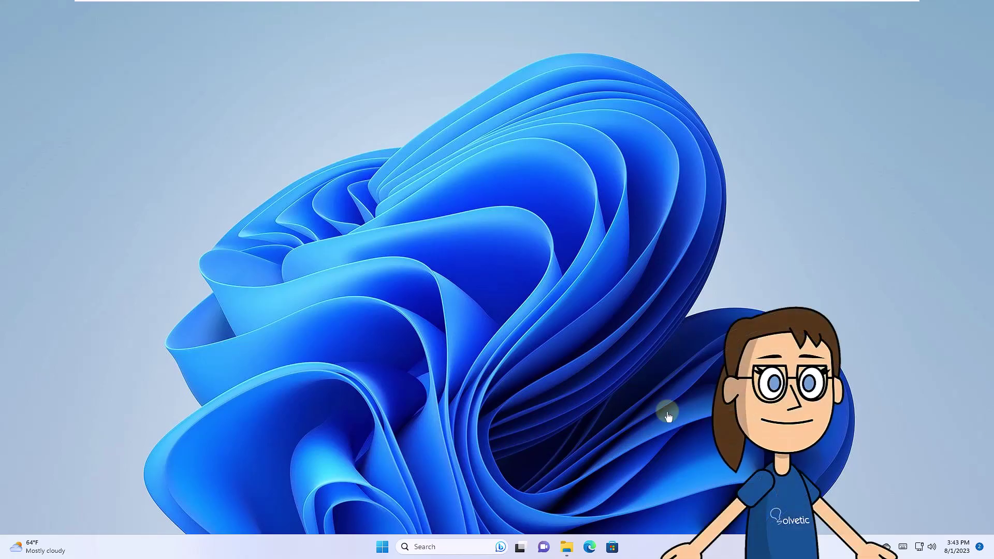
On drive E:, uncheck 'Always show icons, never thumbnails' in Folder Options and apply
left_click(568, 550)
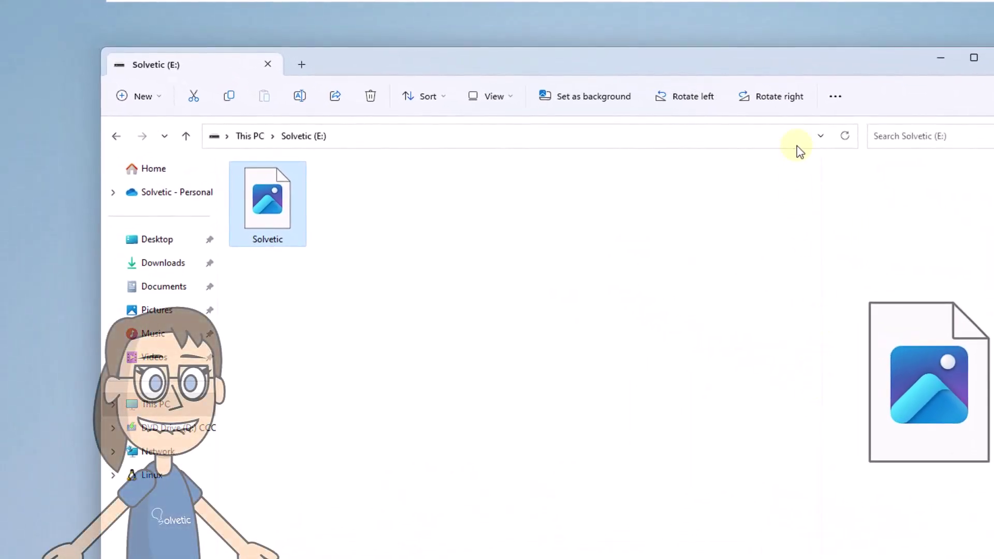
left_click(831, 103)
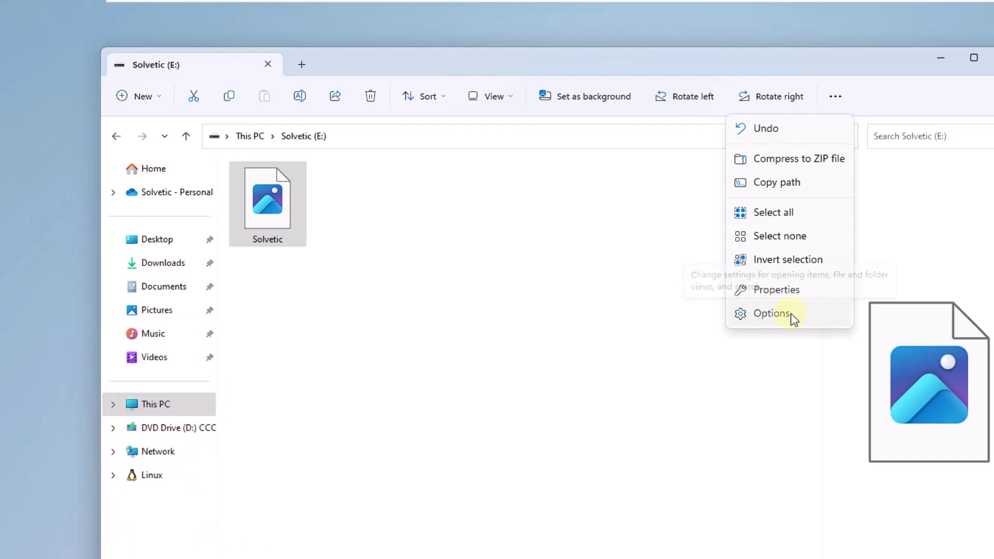
left_click(777, 313)
left_click(174, 207)
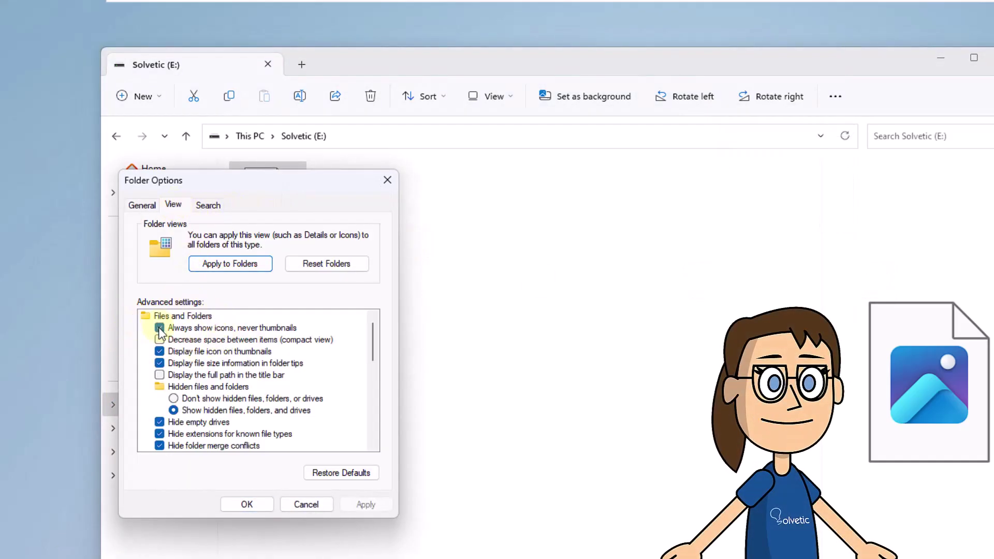
left_click(159, 328)
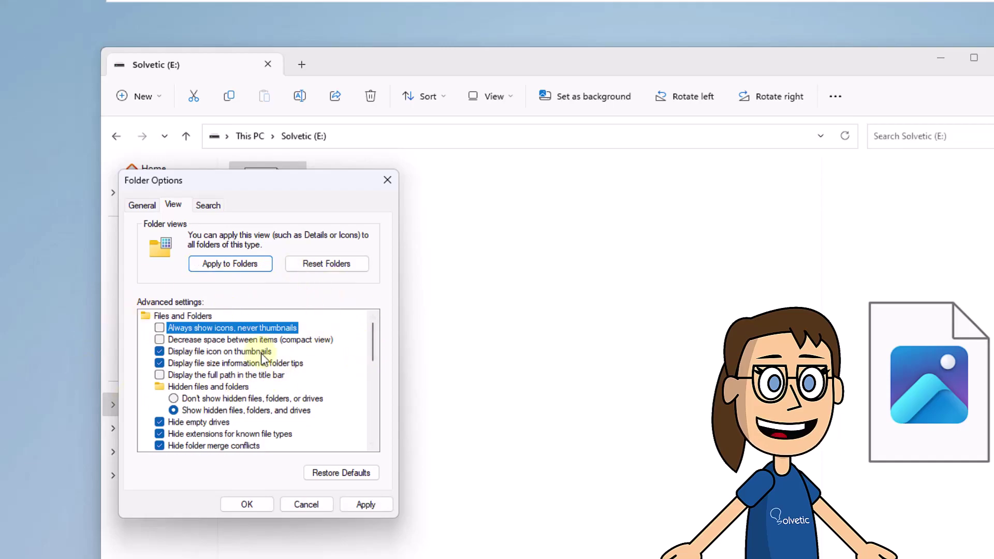
left_click(365, 504)
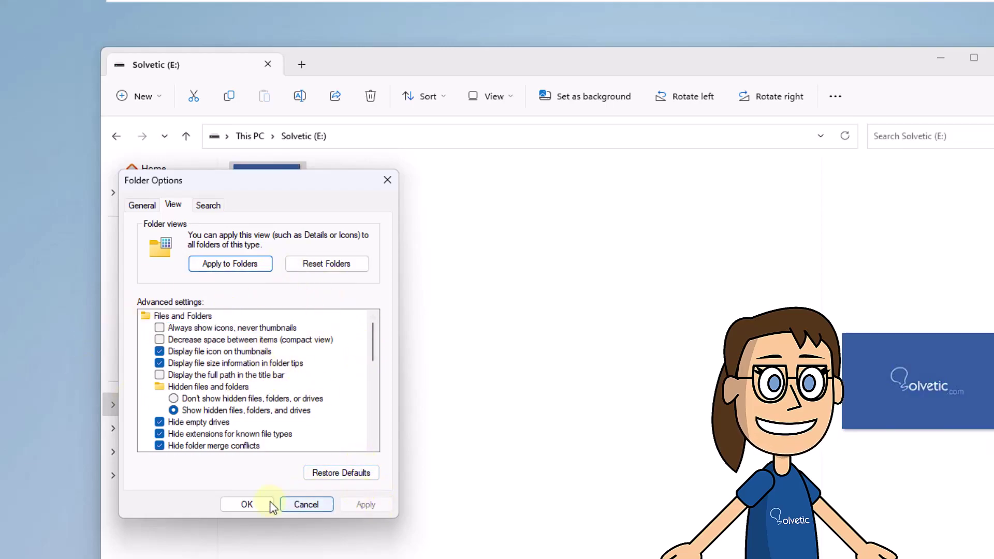
left_click(253, 504)
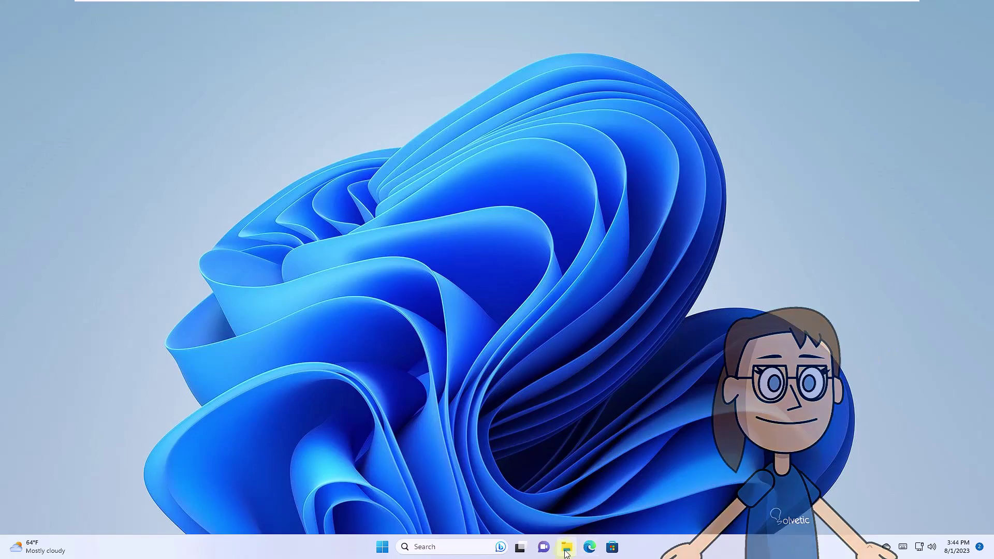
left_click(567, 547)
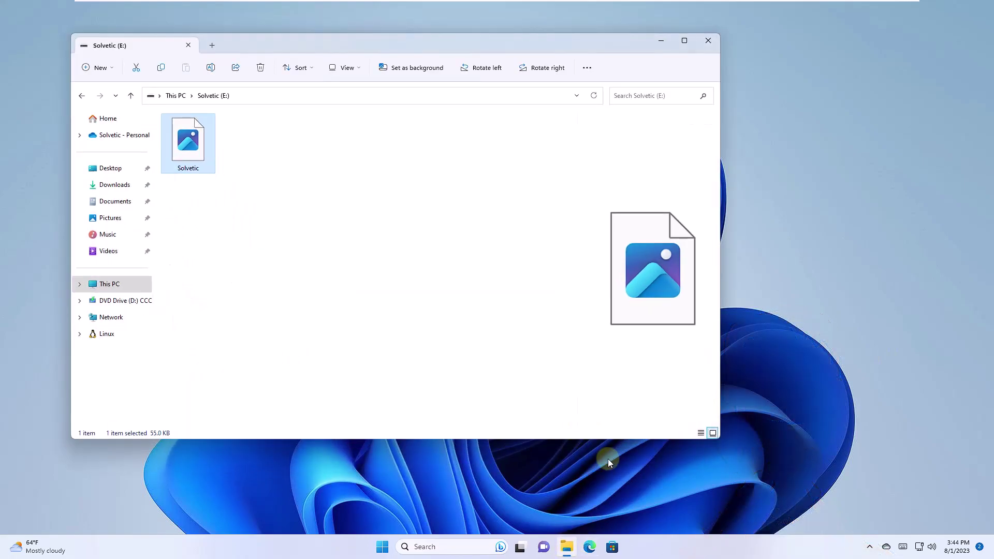
left_click(662, 42)
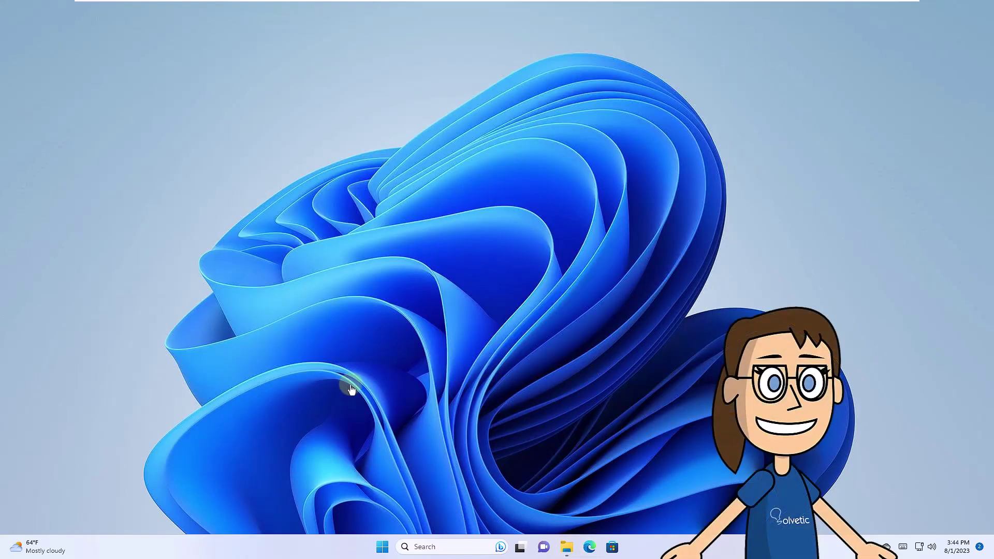
Run Disk Cleanup on C: to delete Thumbnails, leaving Temporary Internet Files unchecked
left_click(460, 543)
type("disk")
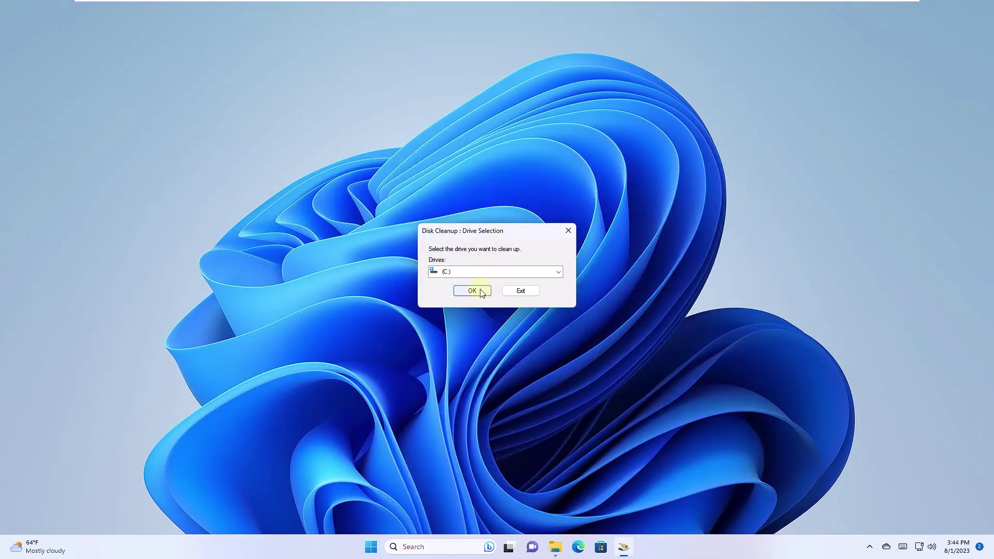
left_click(481, 292)
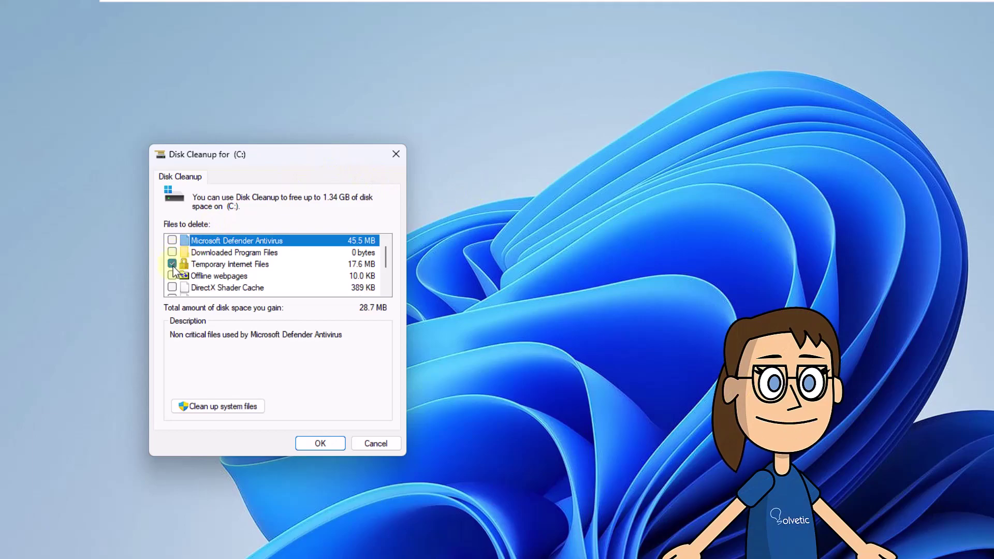
left_click(173, 265)
scroll(233, 287, "down", 1)
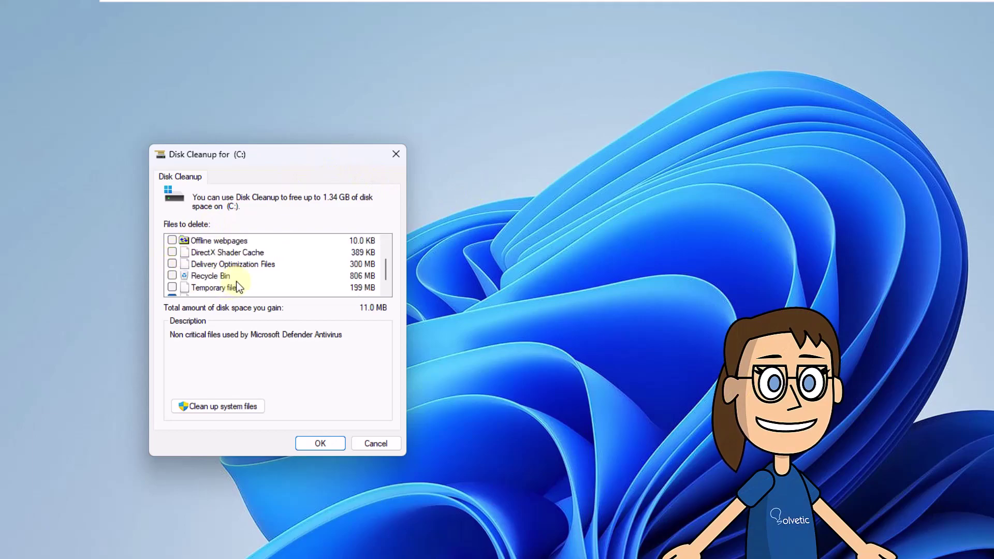
scroll(238, 288, "down", 1)
left_click(210, 288)
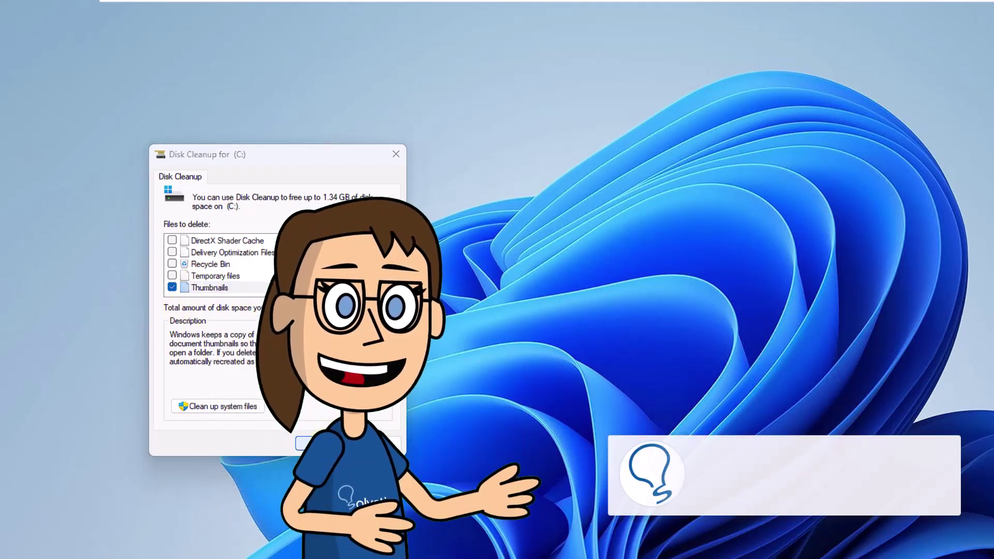
left_click(320, 443)
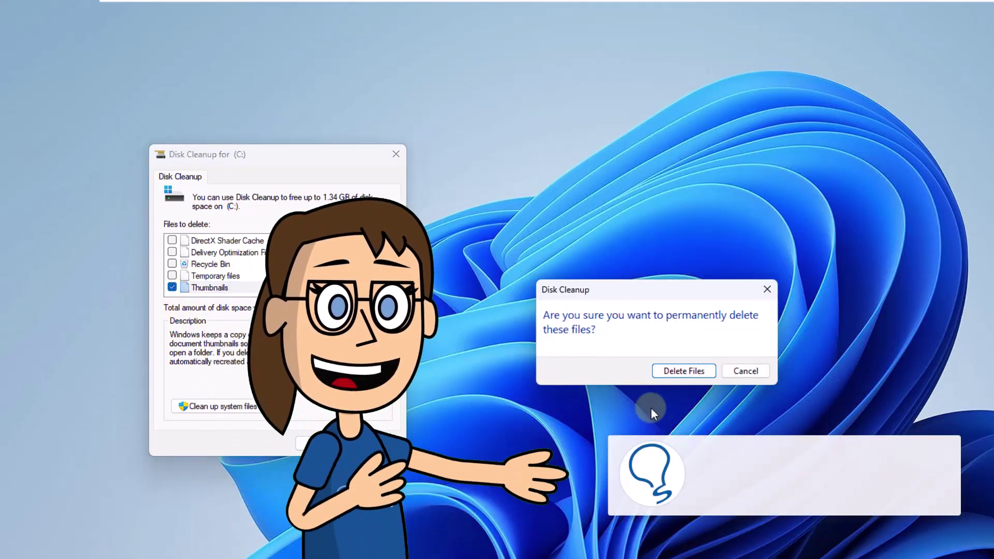
left_click(682, 372)
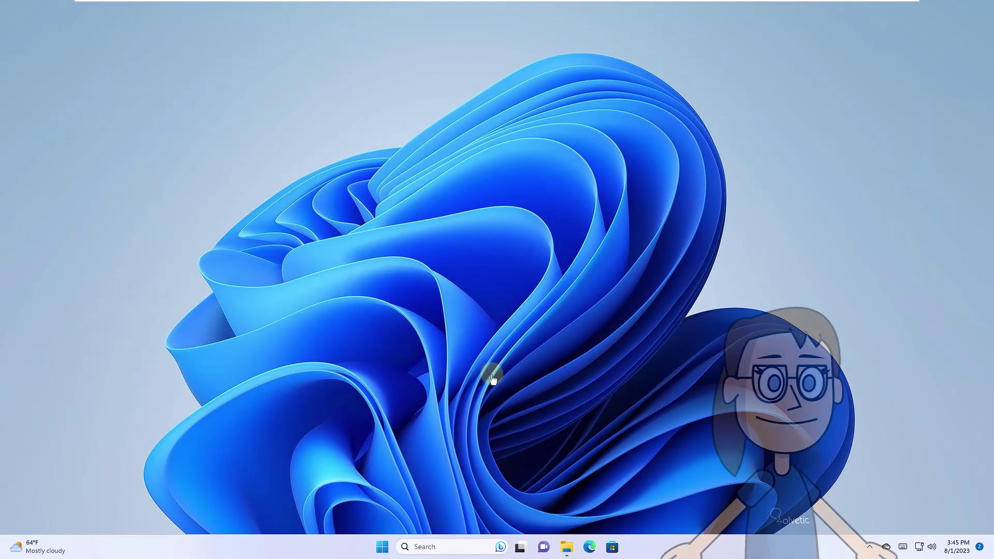
left_click(566, 547)
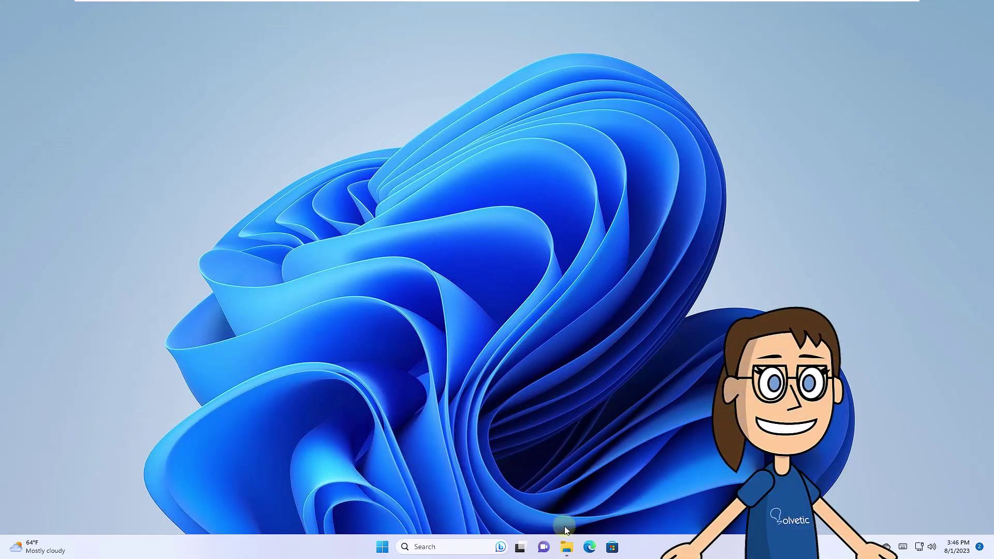
left_click(567, 547)
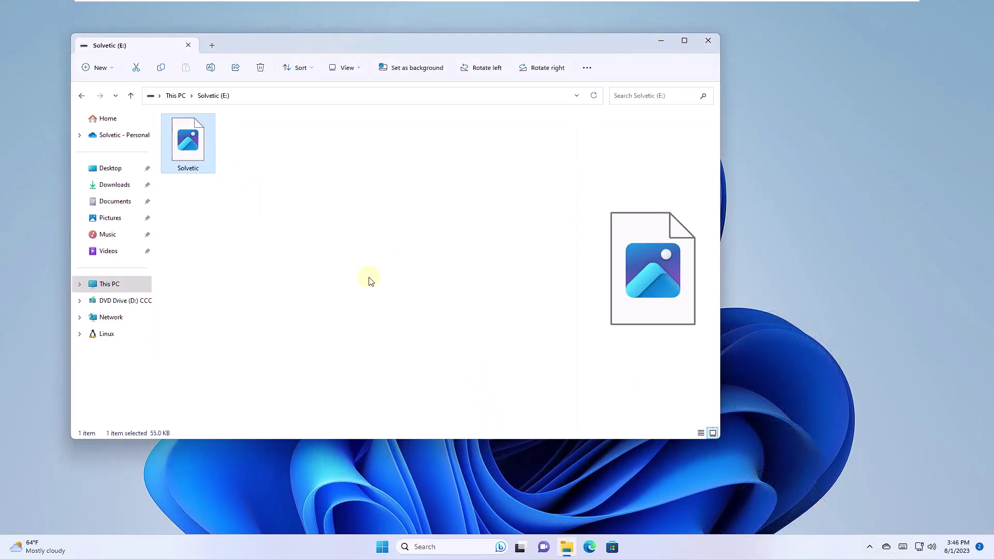
Minimize the file window and launch Command Prompt as administrator from Search
left_click(661, 41)
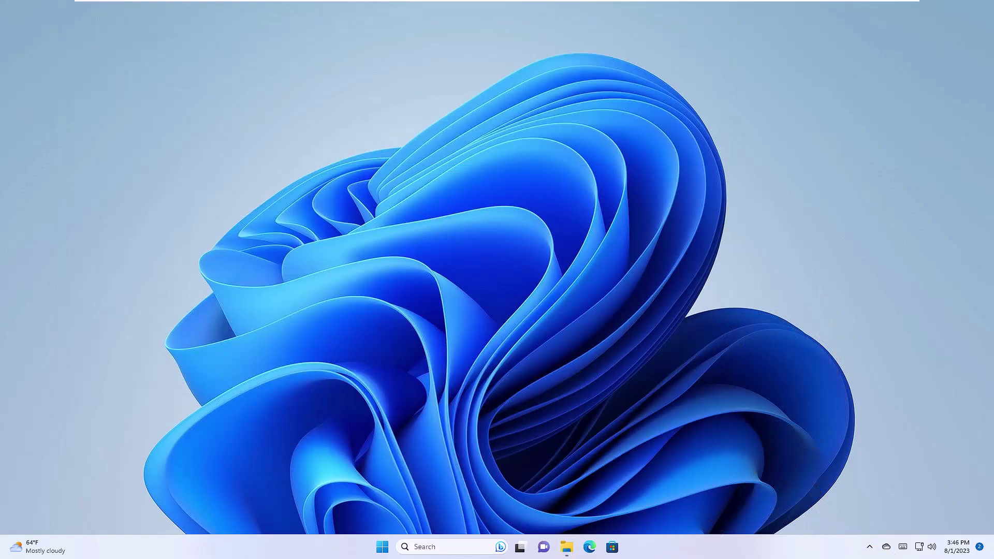
left_click(423, 547)
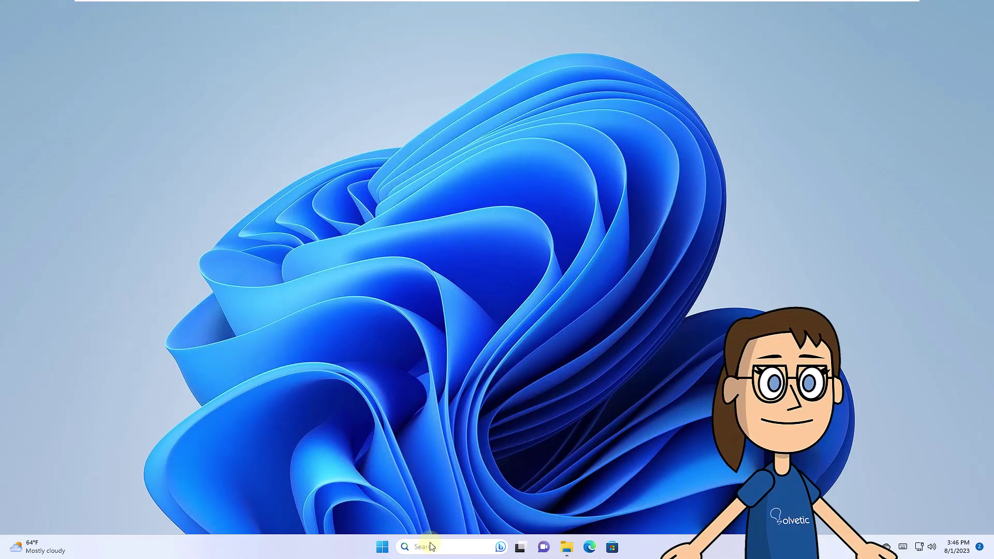
type("dmd")
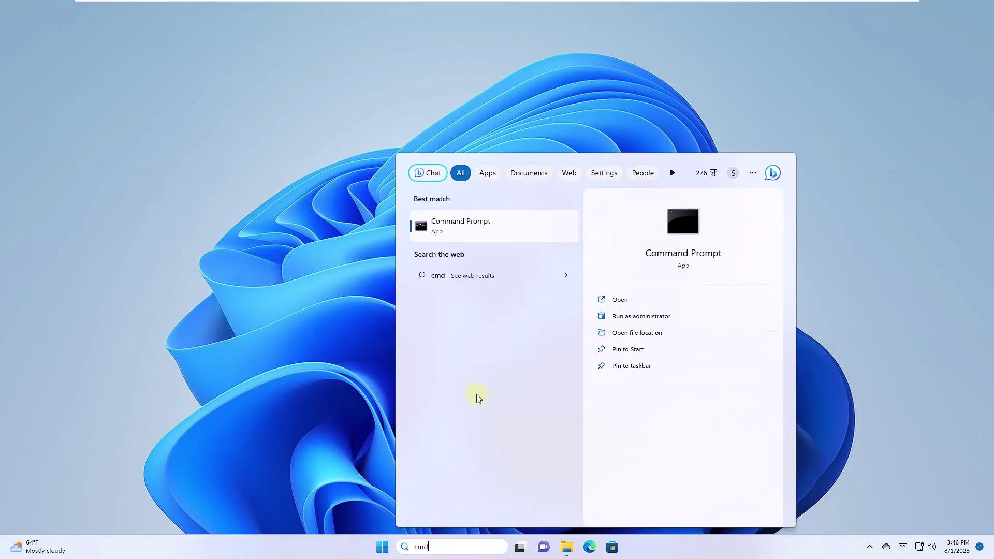
left_click(634, 318)
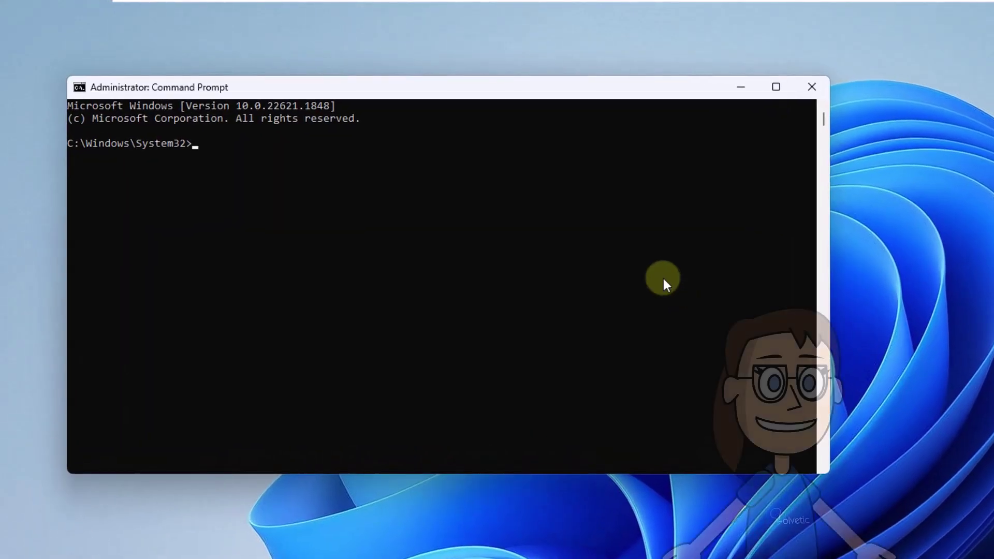
type("taskkill /f /im")
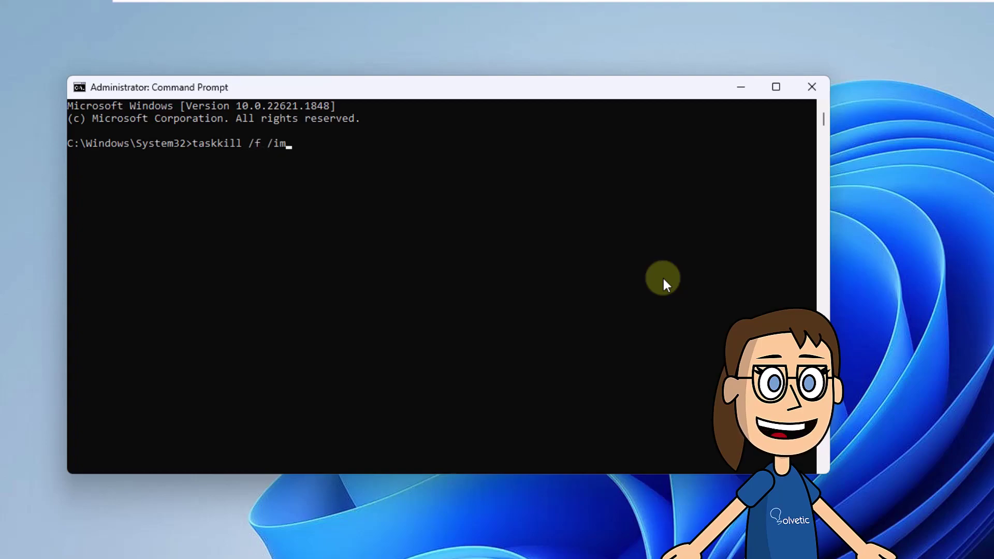
type(" explorer.exe")
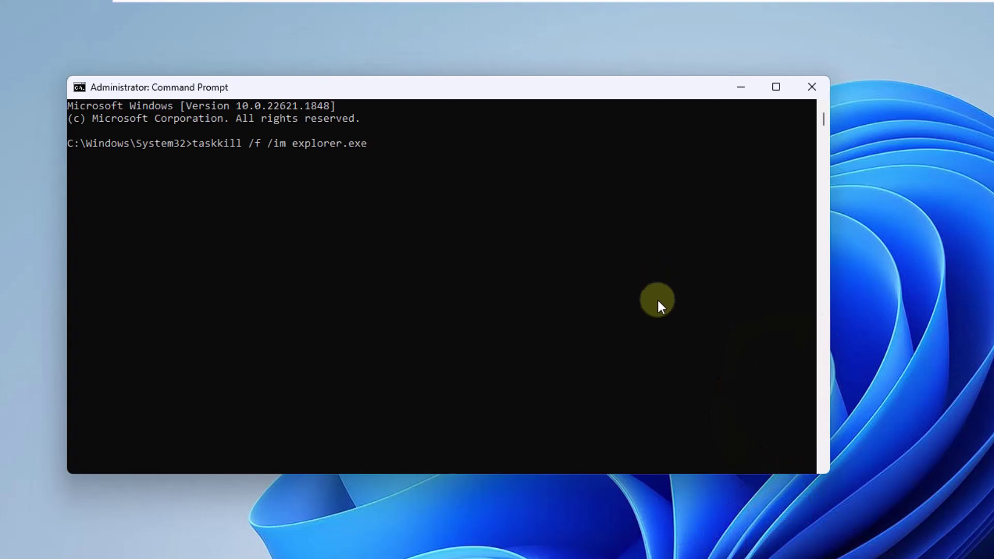
End the Explorer process, delete the thumbcache_*.db files, clearing the console after each
key("Return")
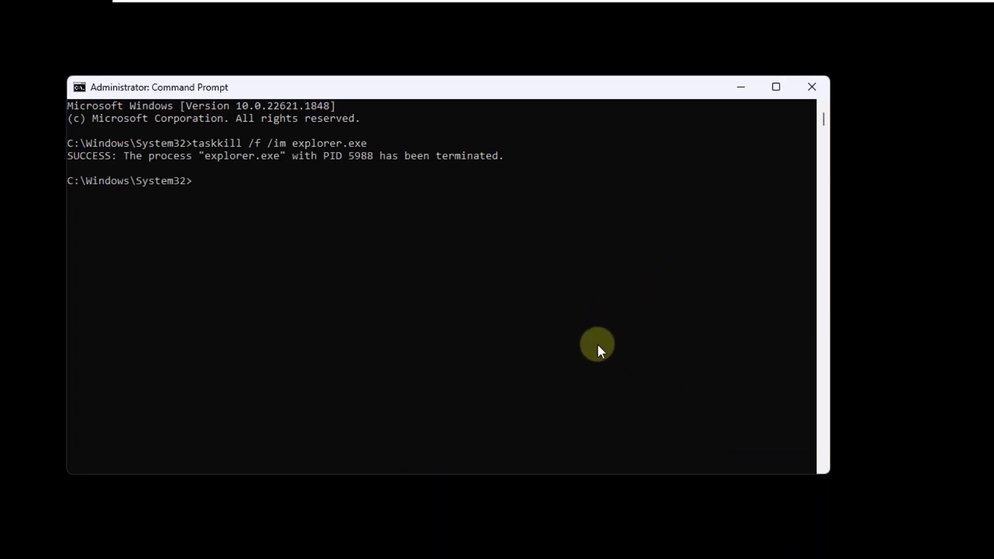
type("cls")
key("Return")
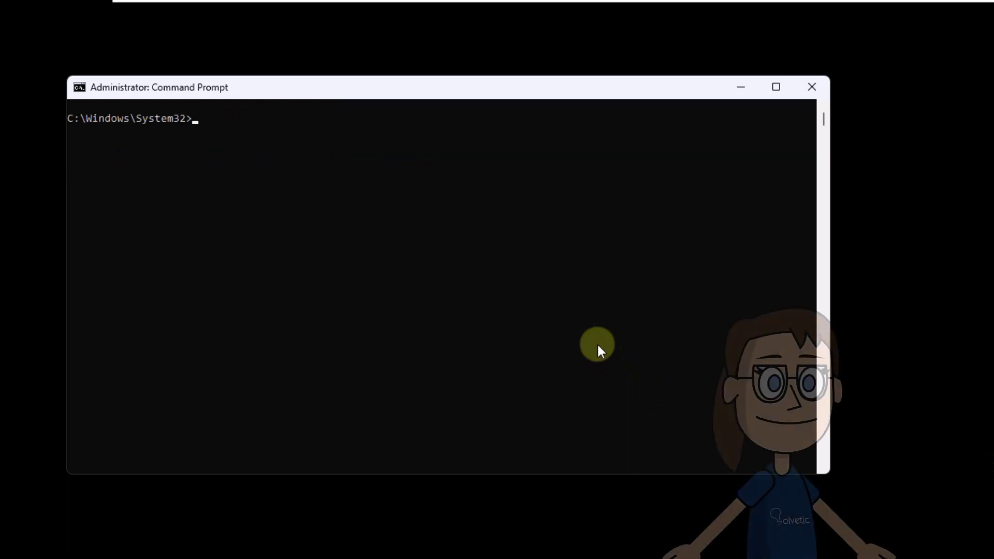
type("del /f /s /")
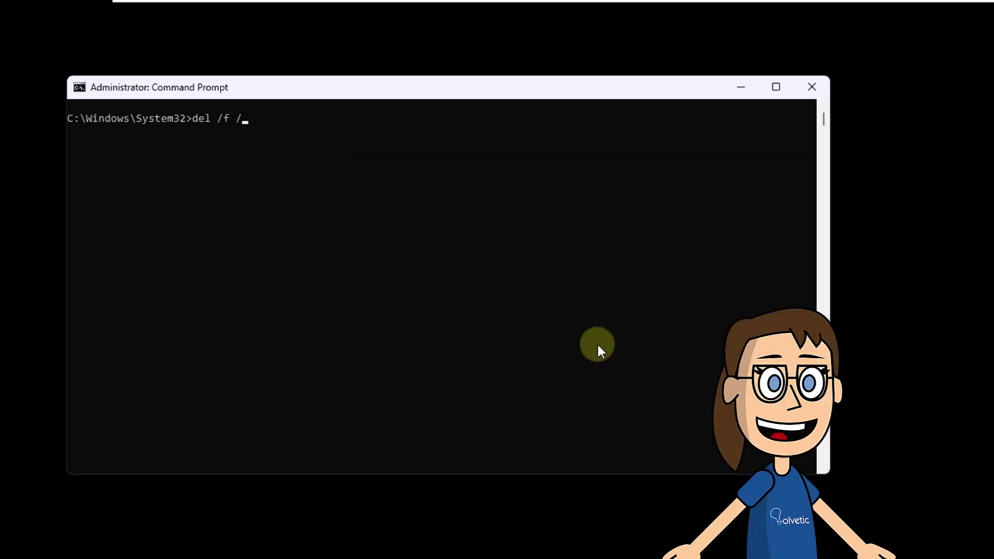
type("q /")
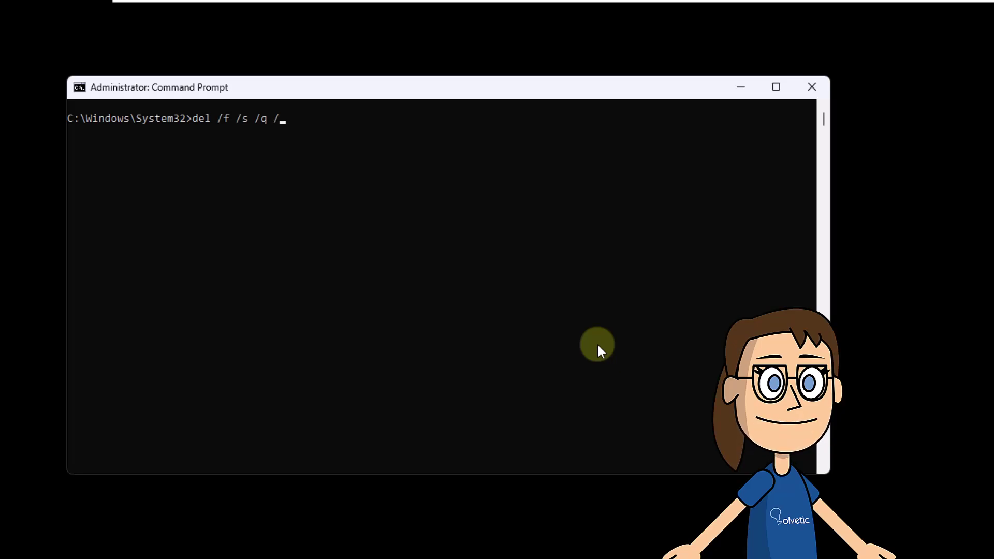
type("a %LocalAppData%\\Microsoft\\Windows\\Explorer\\thumbcache_*.db")
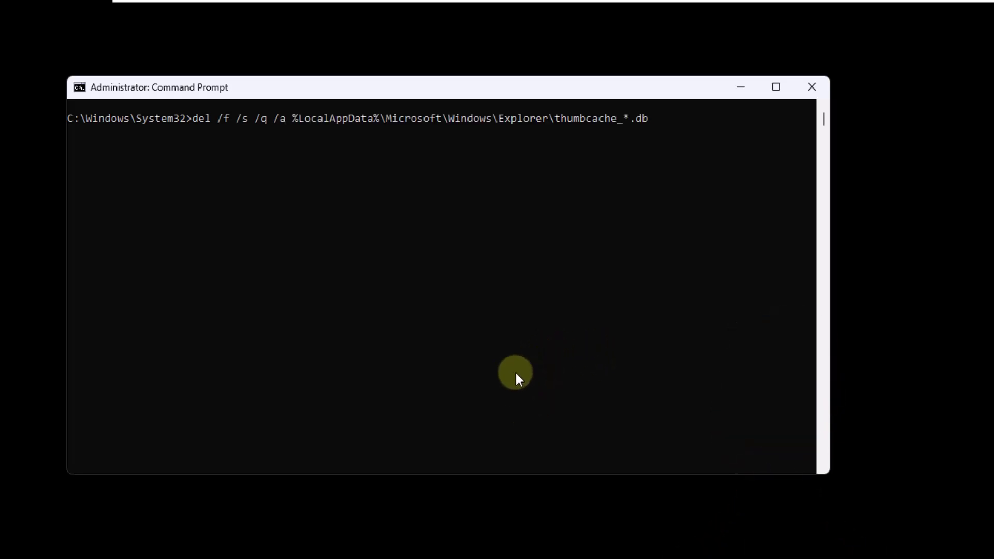
key("Return")
type("cl")
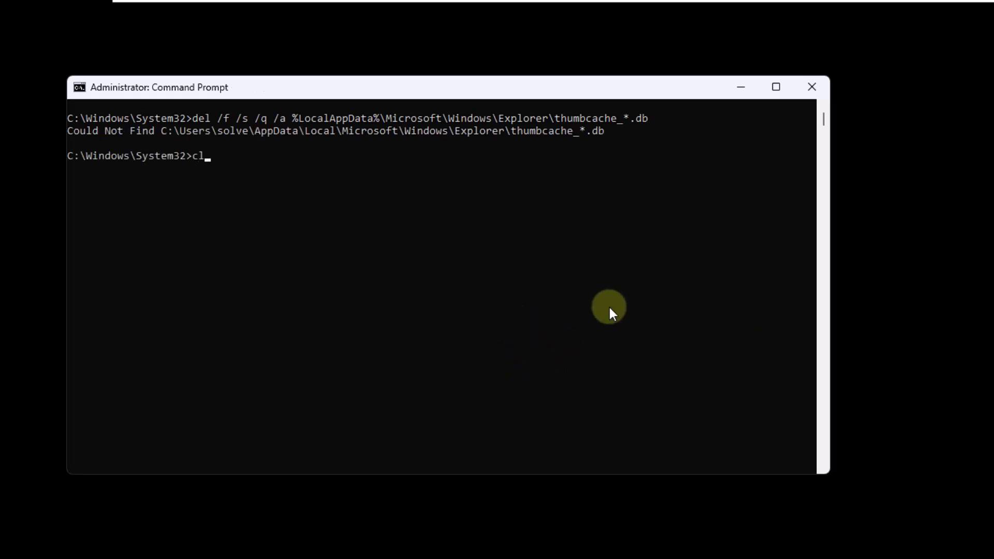
type("s")
key("Return")
type("start")
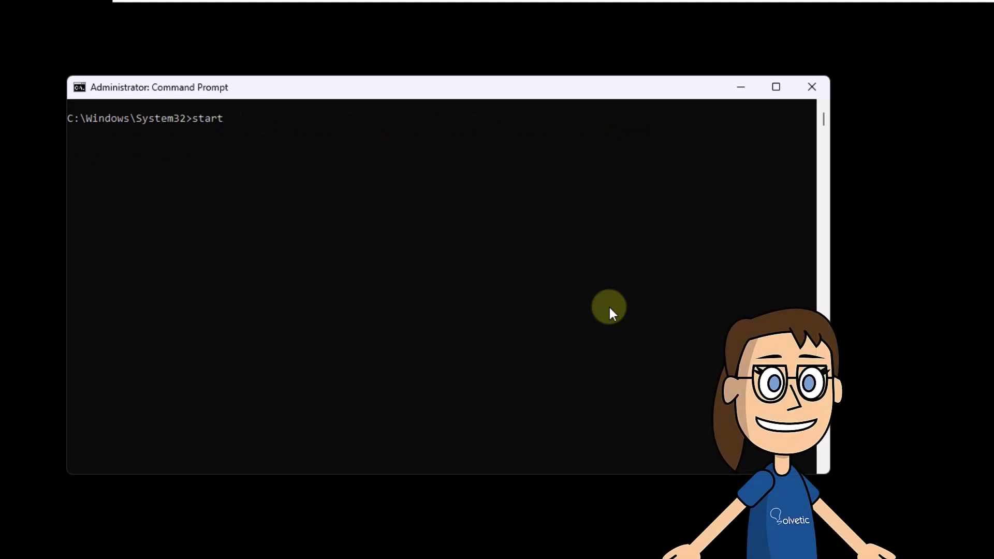
type(" explorer")
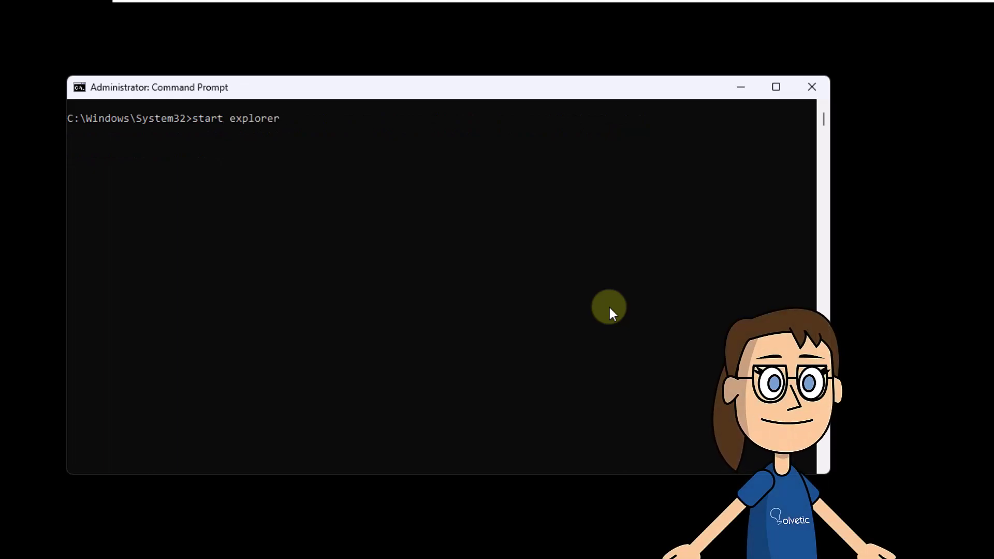
type(".")
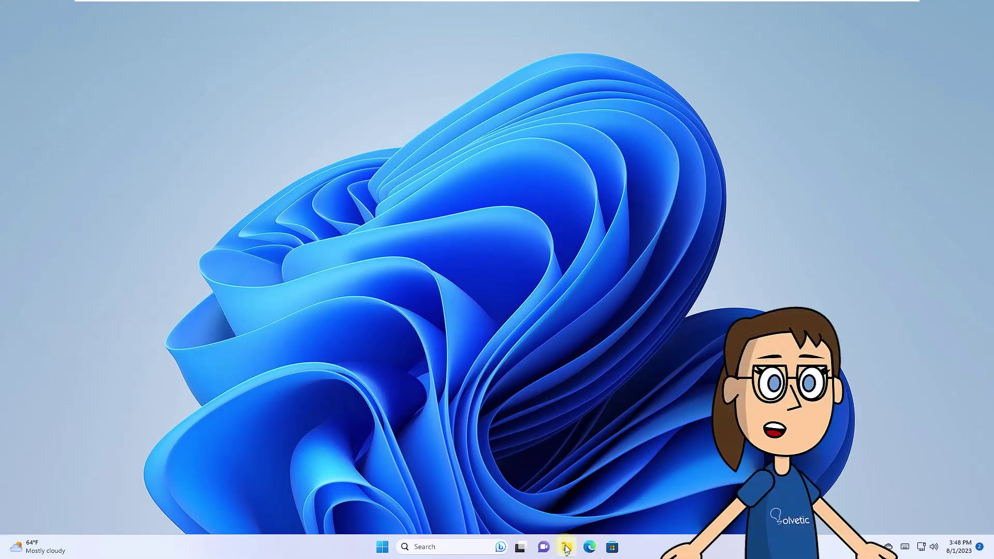
left_click(565, 548)
left_click(193, 148)
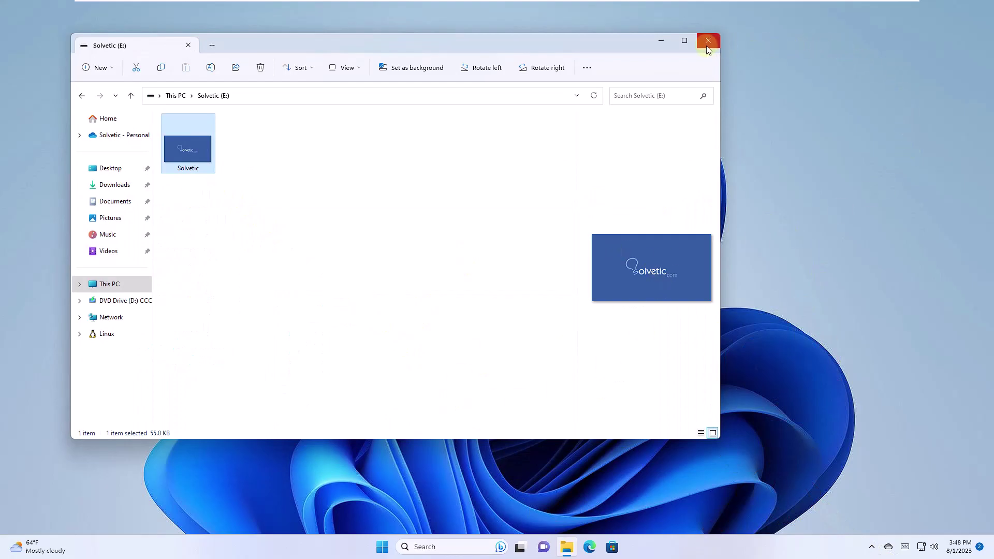
left_click(661, 43)
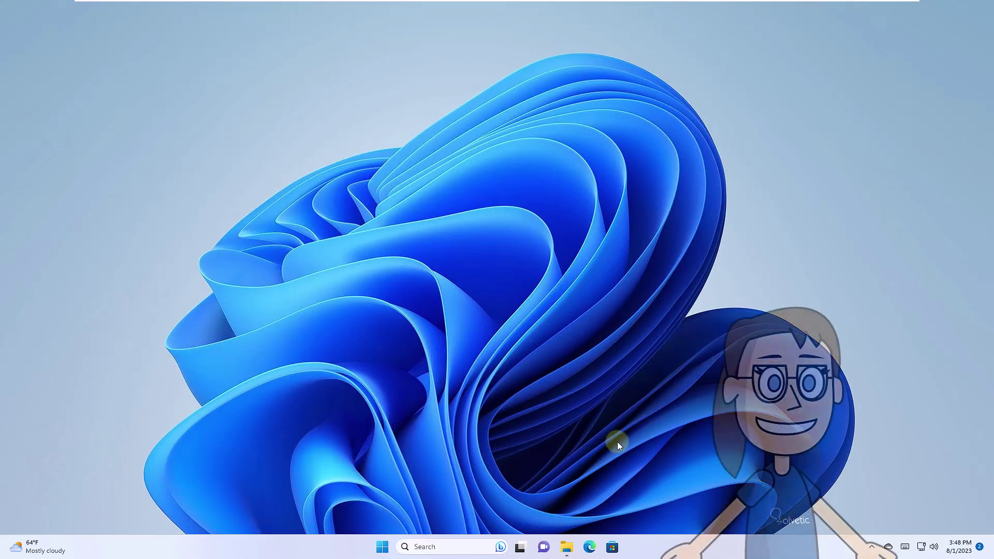
left_click(567, 549)
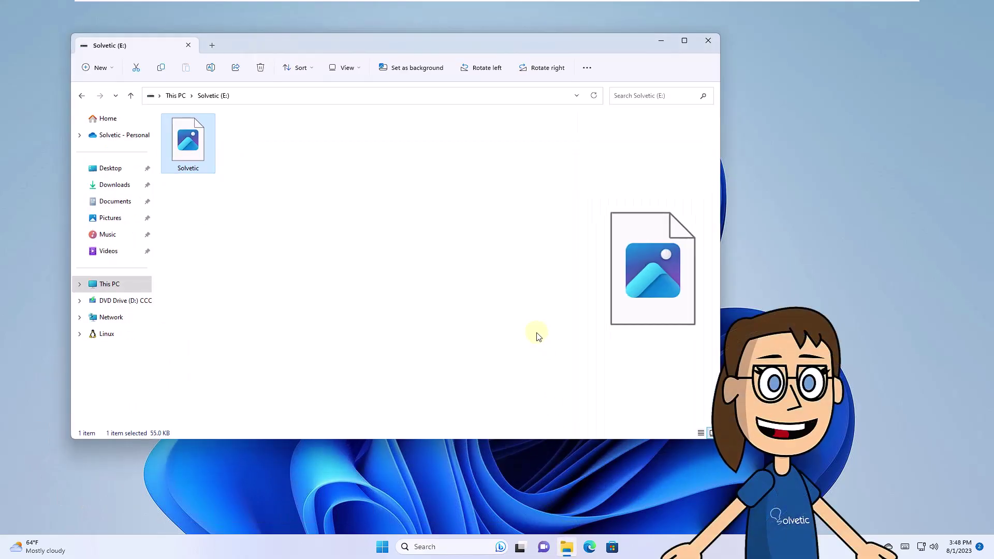
left_click(659, 44)
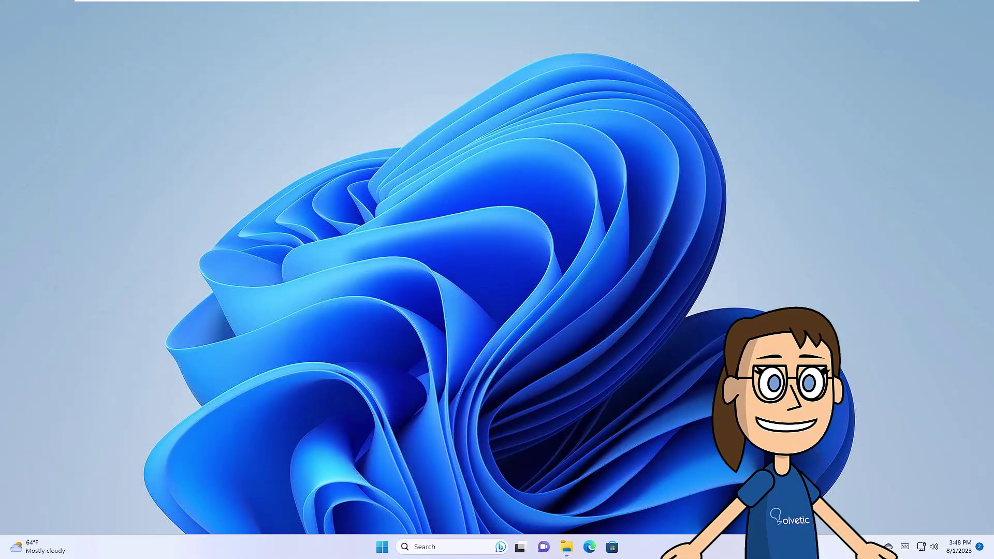
Restart the Windows Explorer process from Task Manager's Processes list
right_click(381, 547)
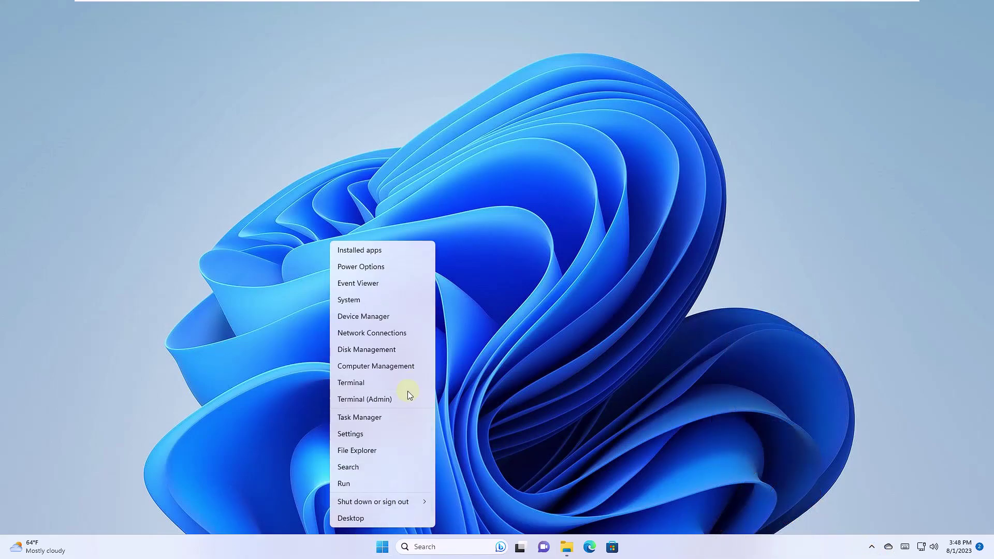
left_click(398, 419)
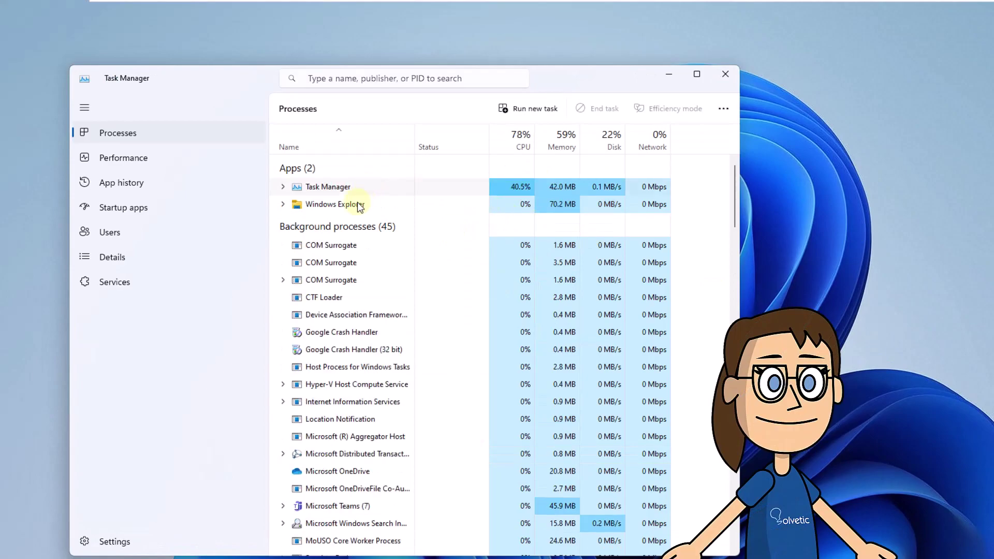
left_click(342, 203)
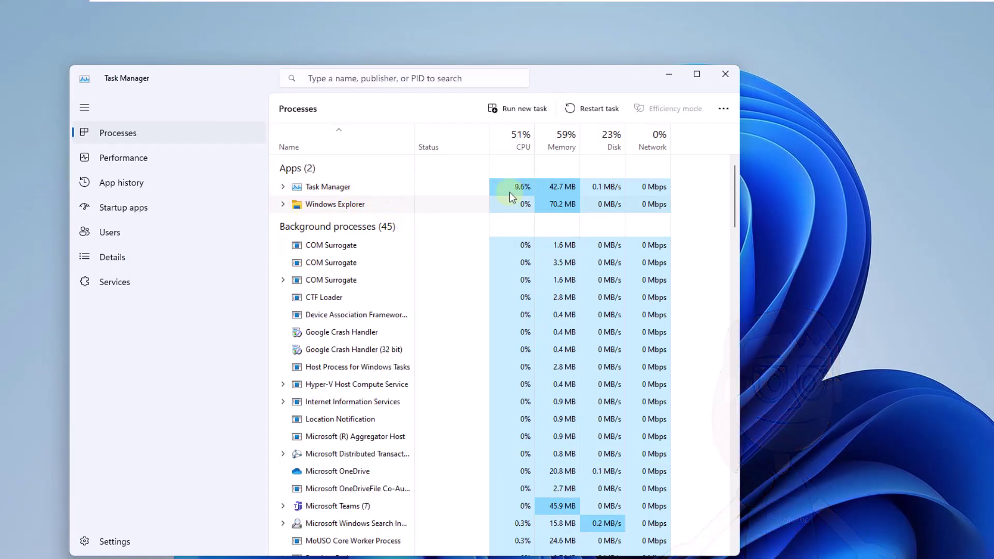
left_click(598, 115)
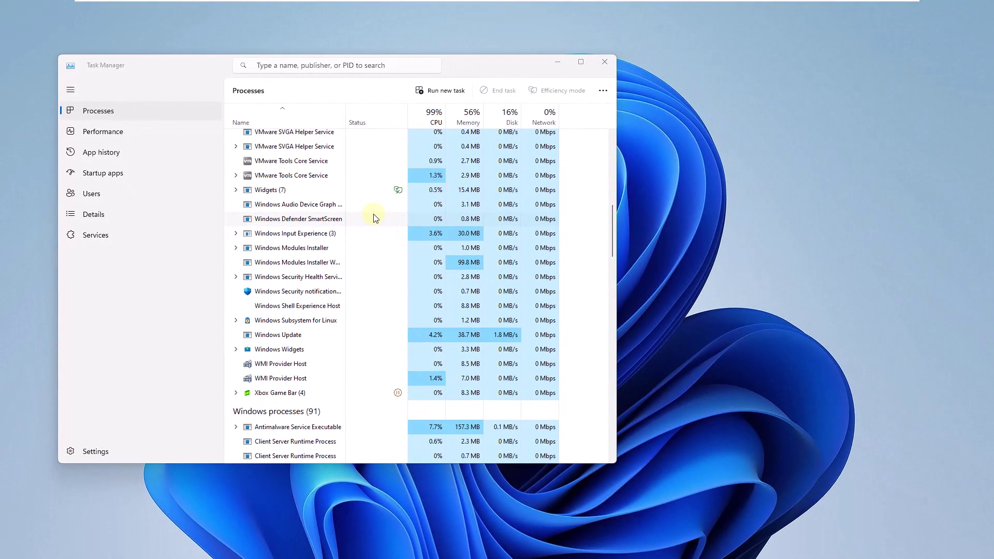
scroll(351, 292, "up", 5)
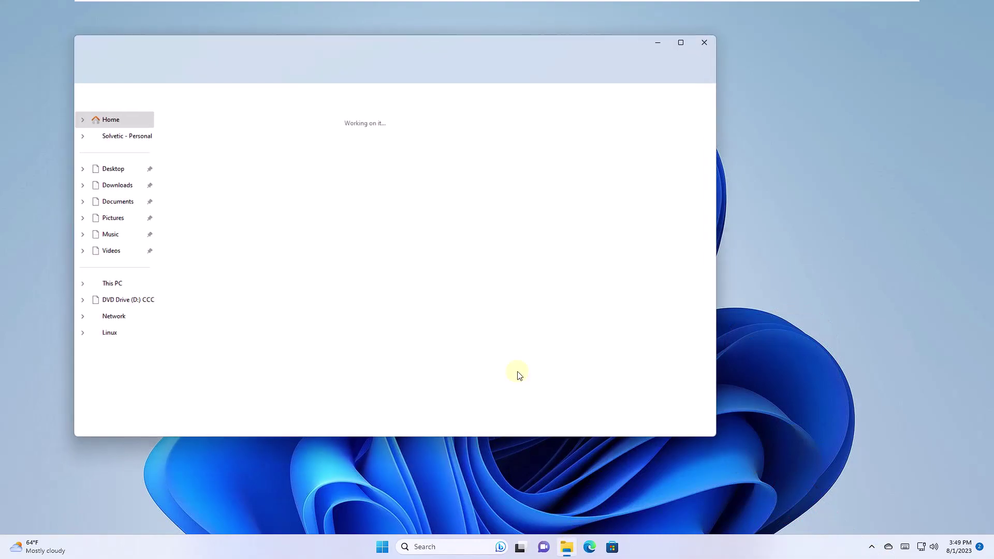
Open Solvetic (E:) from This PC, check the Solvetic image thumbnail, then close the window
left_click(119, 286)
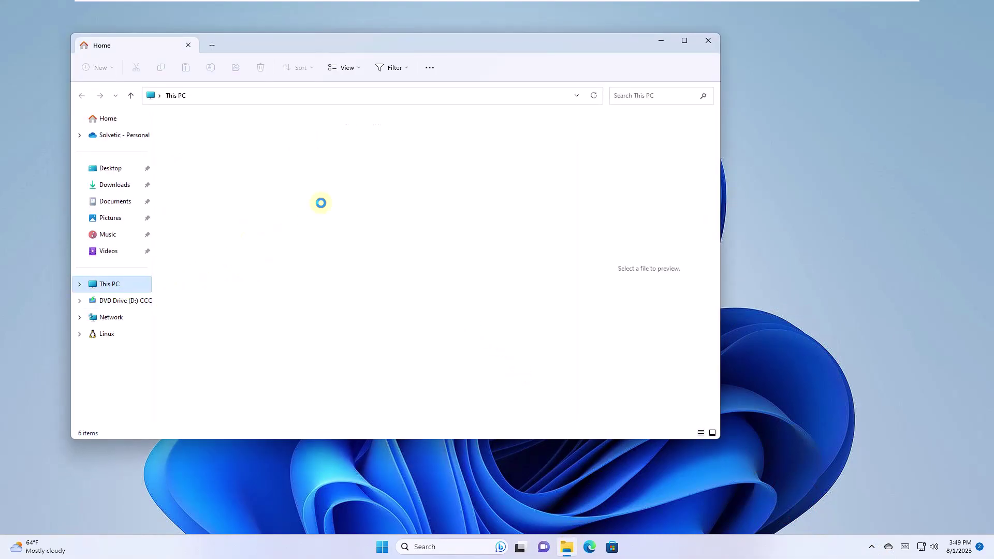
left_click(471, 142)
double_click(471, 142)
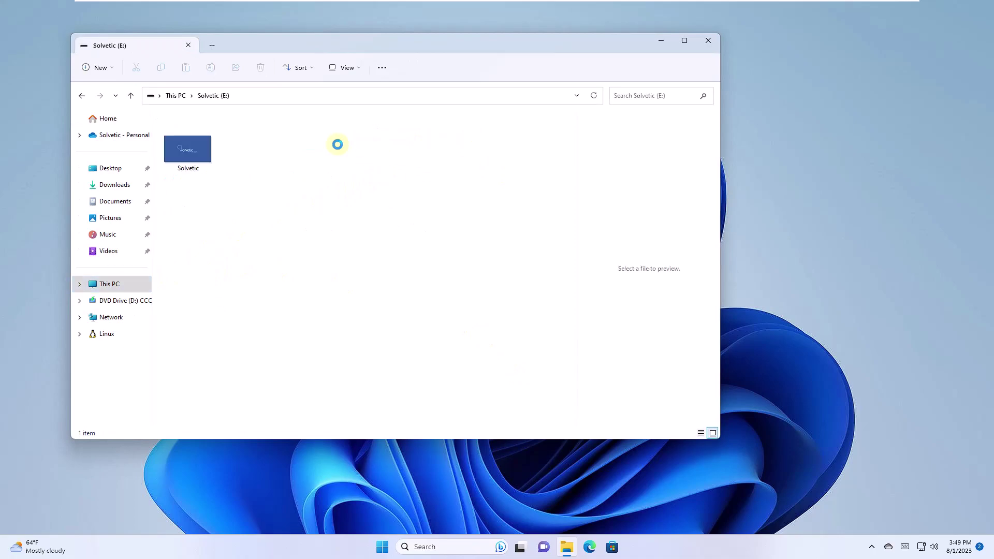
left_click(193, 143)
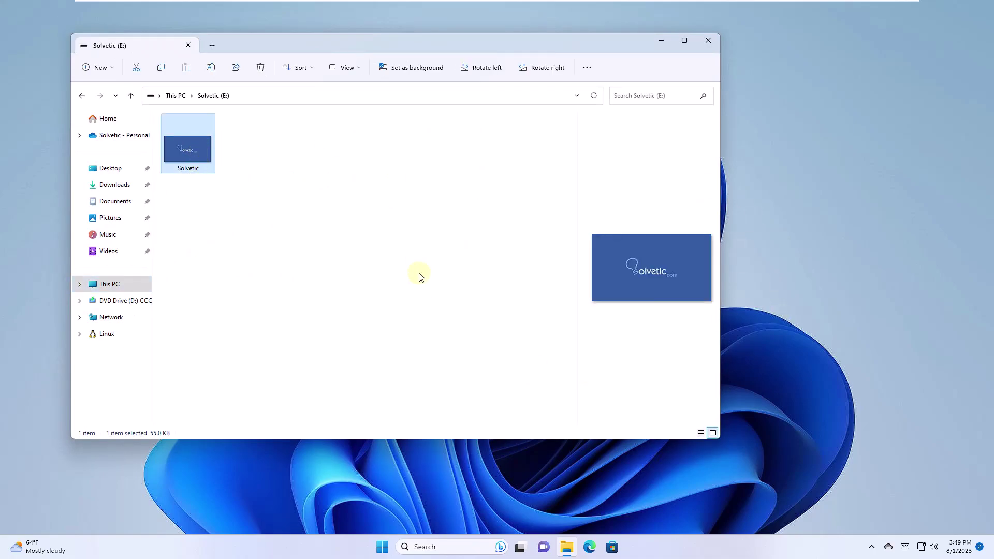
left_click(661, 42)
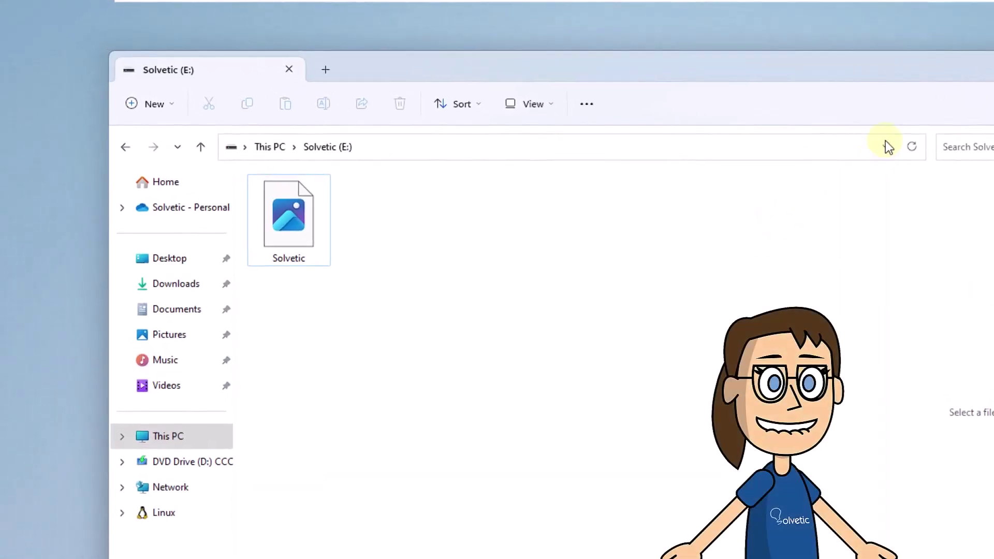
Show the See more (...) commands menu on the Solvetic (E:) drive
left_click(588, 105)
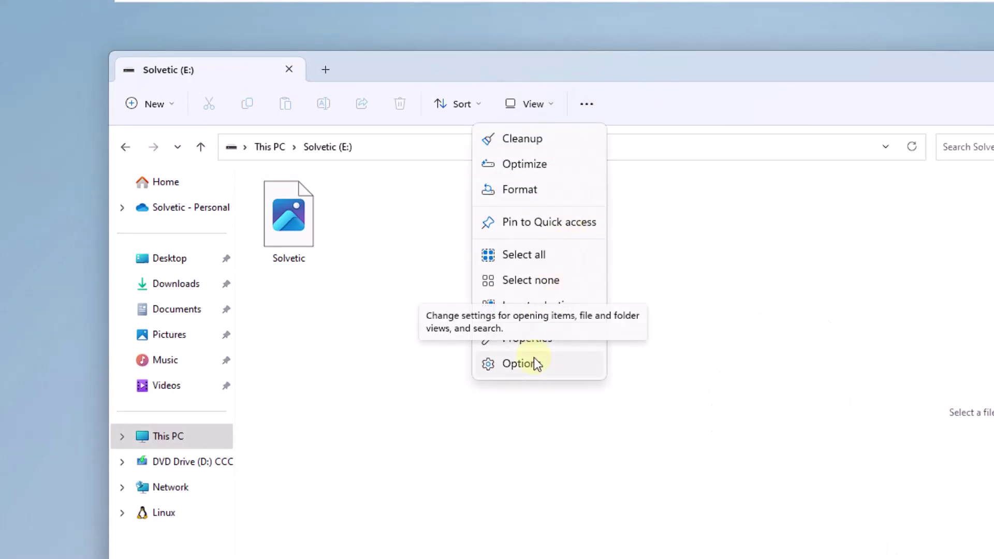
Restore Folder Options to defaults and confirm, then select the Solvetic image
left_click(533, 360)
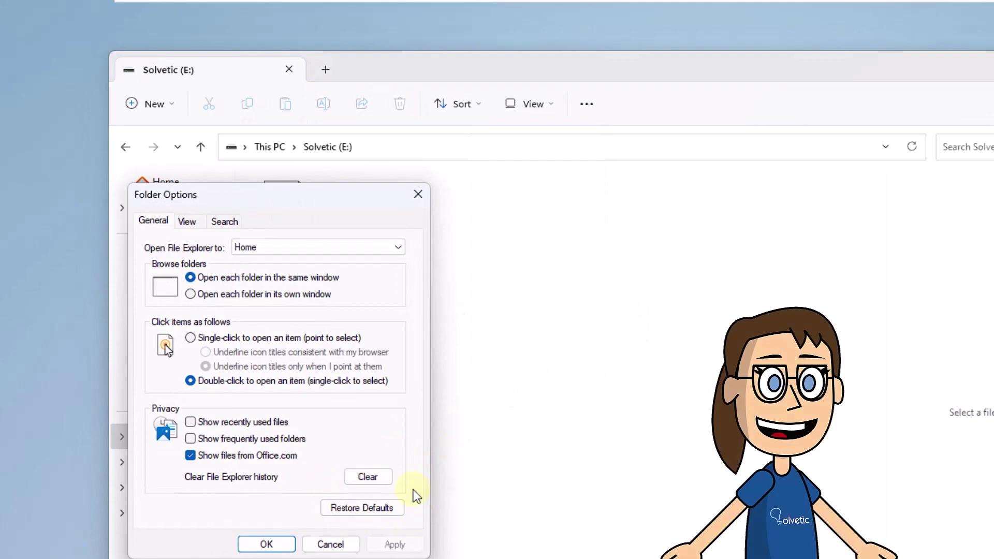
left_click(373, 512)
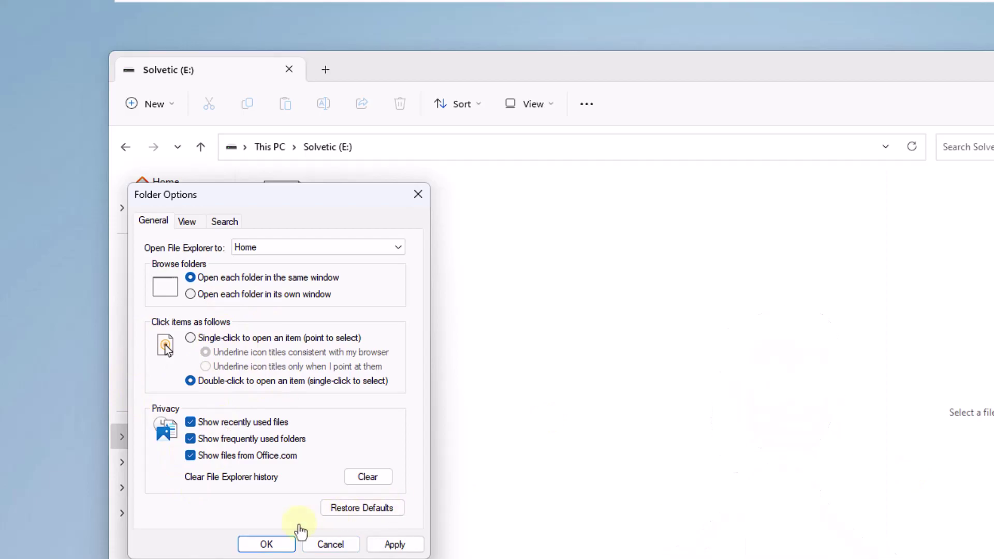
left_click(395, 545)
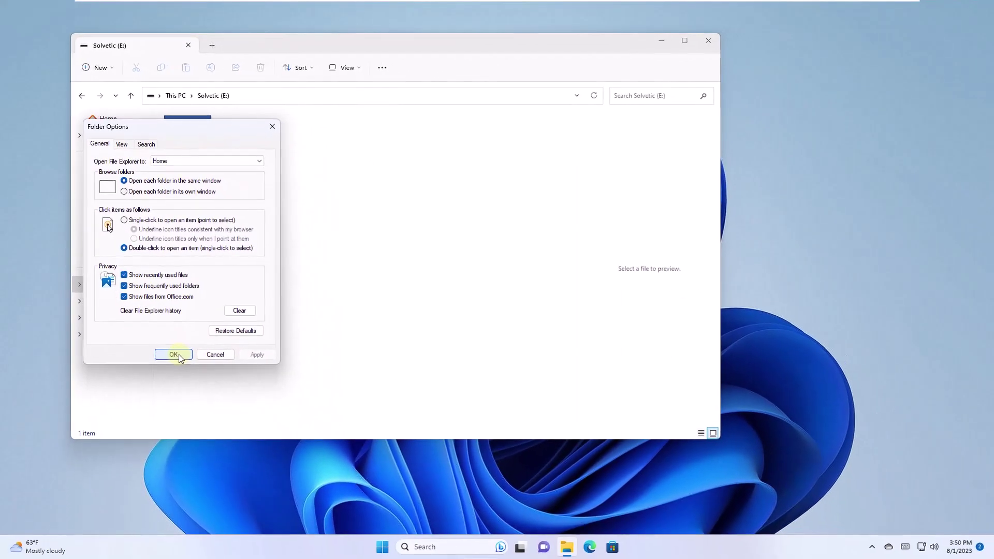
left_click(174, 354)
left_click(198, 150)
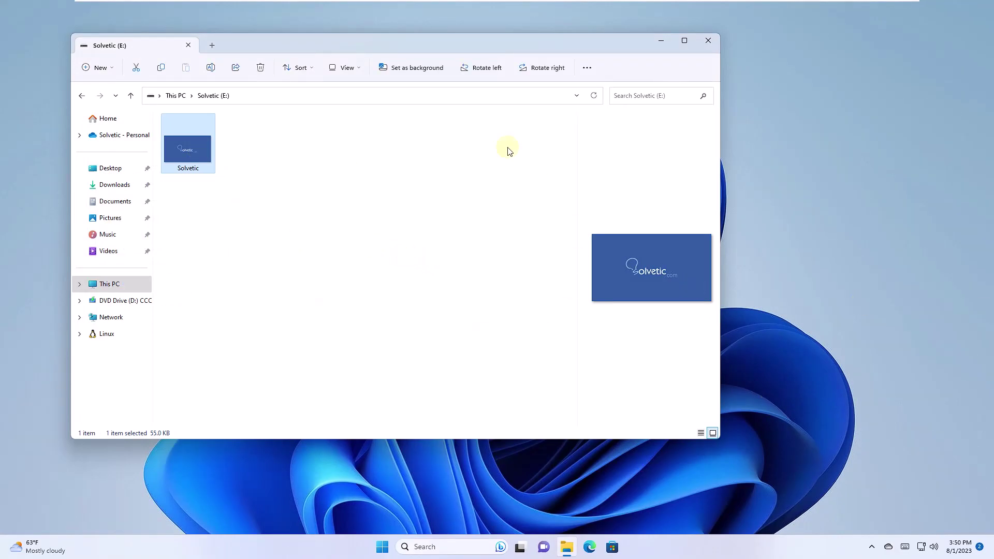
Close the Solvetic (E:) File Explorer window
left_click(706, 42)
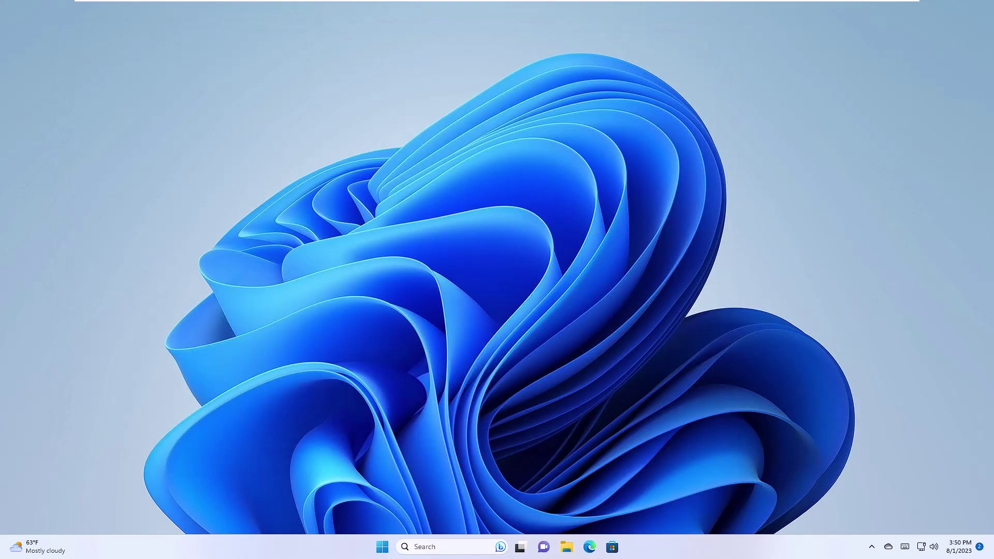